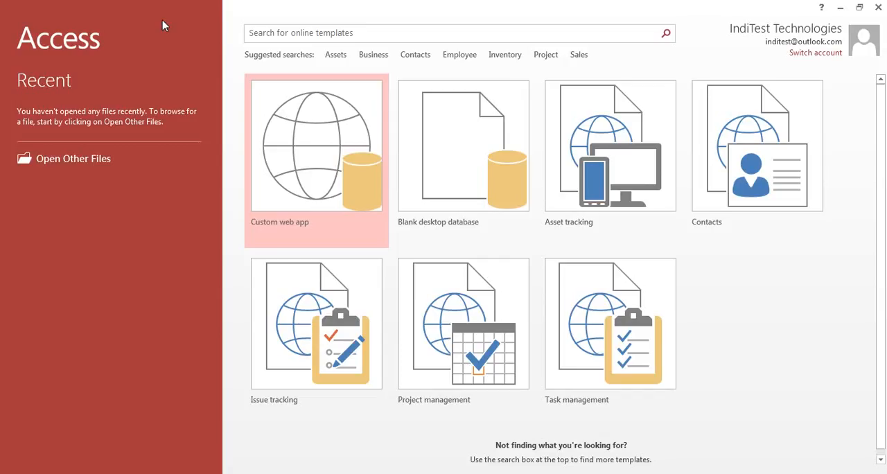
- Create a blank desktop database with the file name Sample1.accdb
{"action": "left_click", "coordinate": [454, 174]}
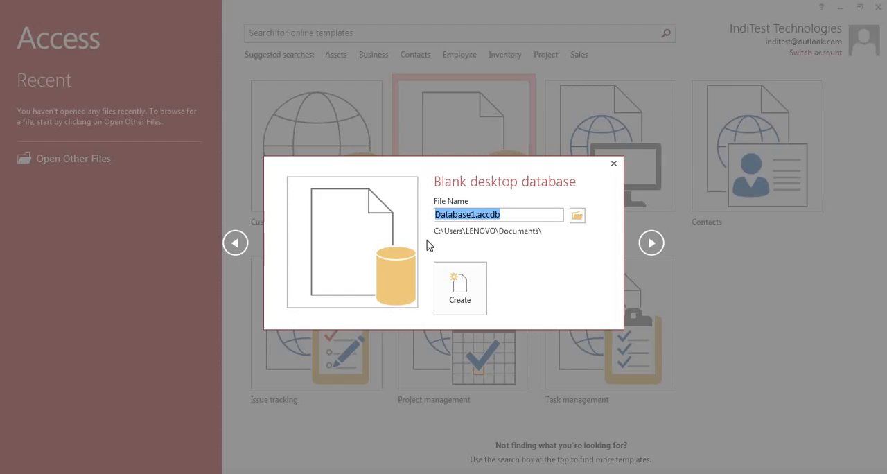
{"action": "left_click", "coordinate": [476, 215]}
{"action": "key", "text": "shift+Home"}
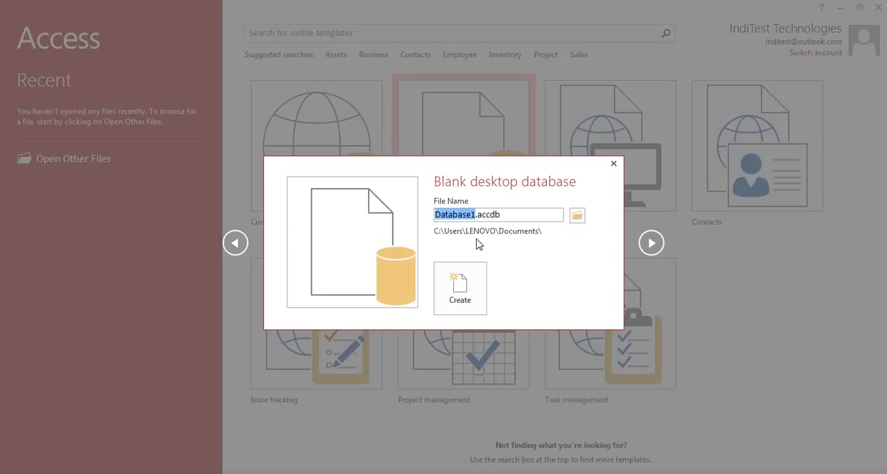
{"action": "type", "text": "Saple1"}
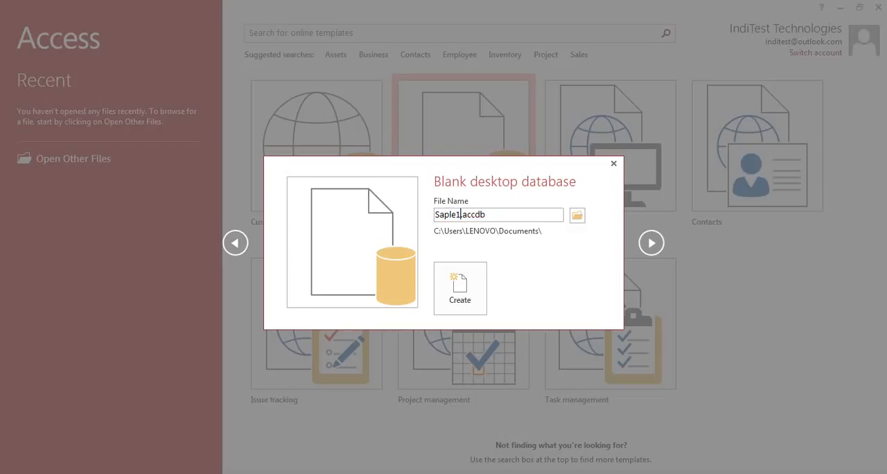
{"action": "key", "text": "Left"}
{"action": "key", "text": "Left"}
{"action": "type", "text": "m"}
{"action": "left_click", "coordinate": [461, 287]}
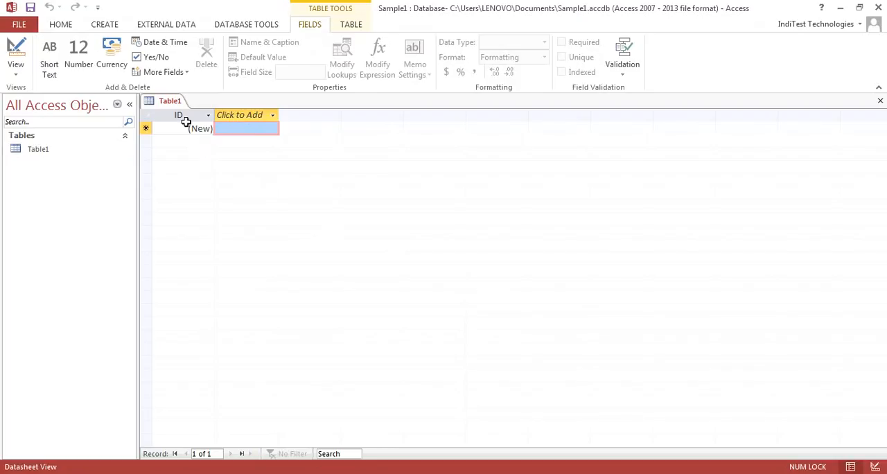
- Start importing the Excel file C:\MSAccess\Excel_Sample.xlsx into a new table, using its first row as column headings
{"action": "left_click", "coordinate": [105, 25]}
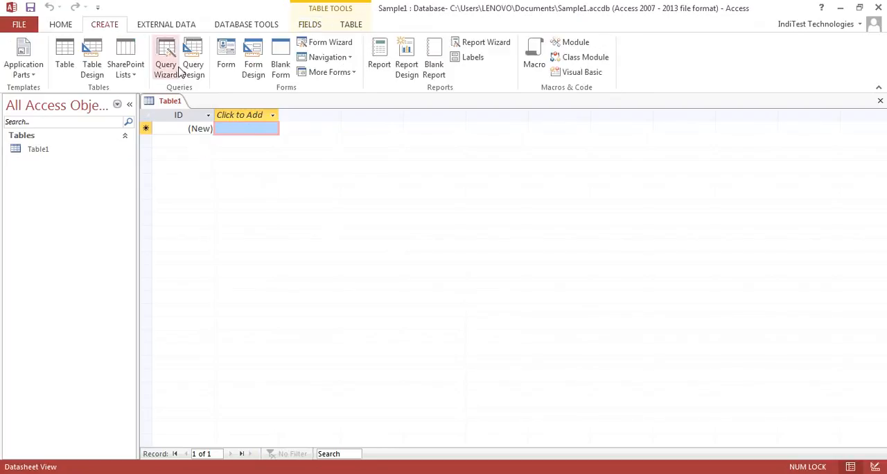
{"action": "left_click", "coordinate": [164, 25]}
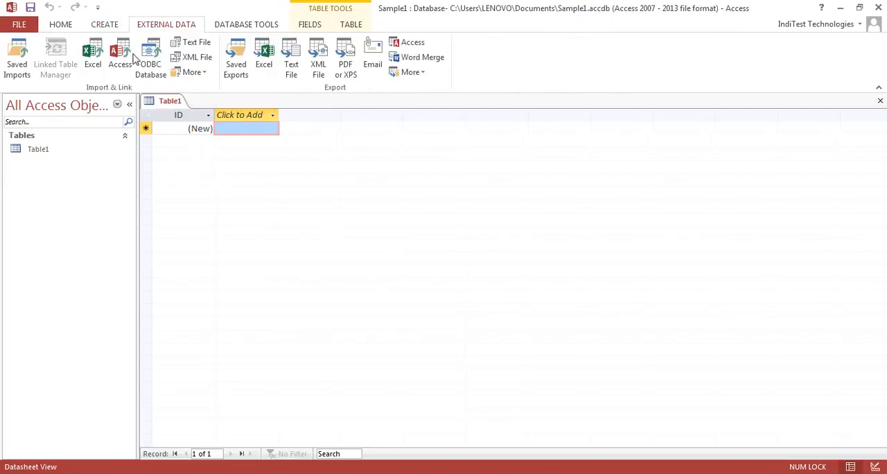
{"action": "left_click", "coordinate": [95, 64]}
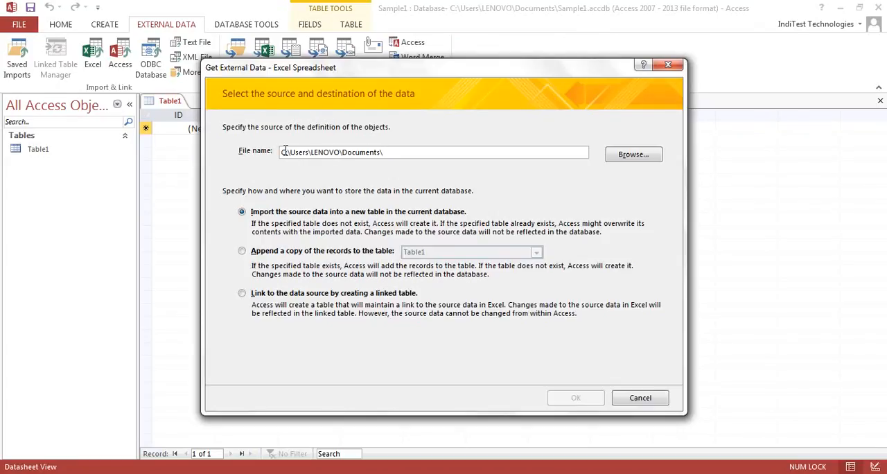
{"action": "left_click", "coordinate": [633, 155]}
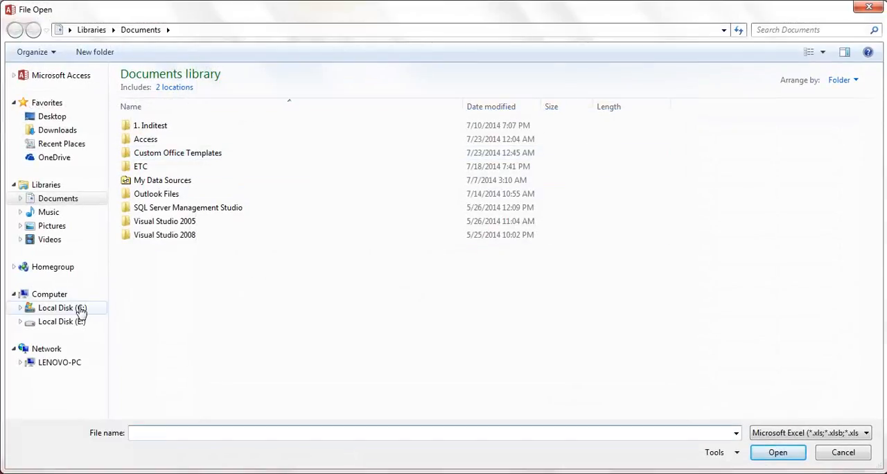
{"action": "left_click", "coordinate": [80, 310]}
{"action": "left_click", "coordinate": [154, 147]}
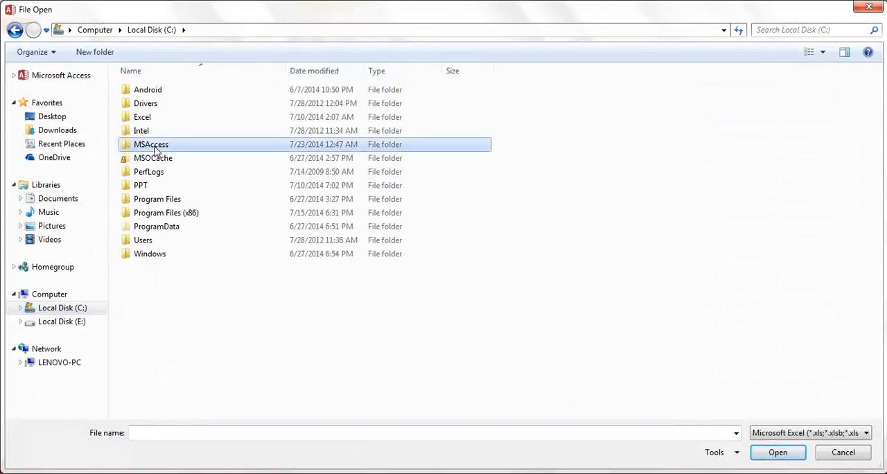
{"action": "double_click", "coordinate": [155, 147]}
{"action": "left_click", "coordinate": [158, 92]}
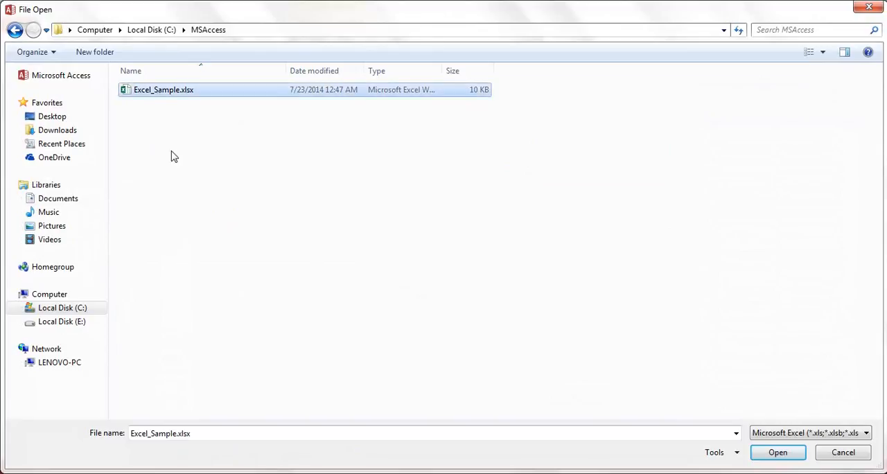
{"action": "left_click", "coordinate": [775, 454]}
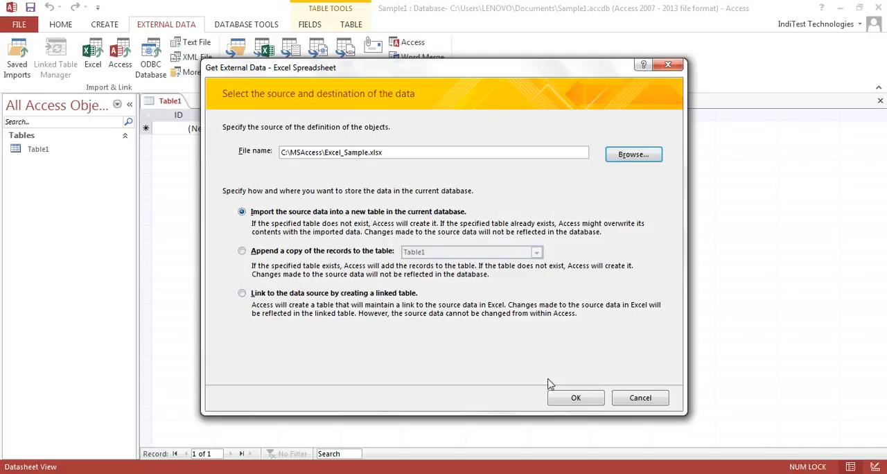
{"action": "left_click", "coordinate": [574, 399]}
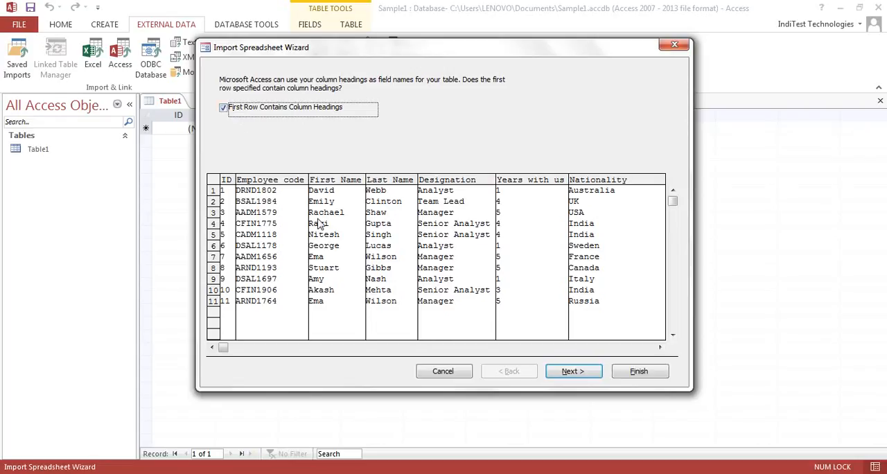
{"action": "left_click", "coordinate": [569, 372]}
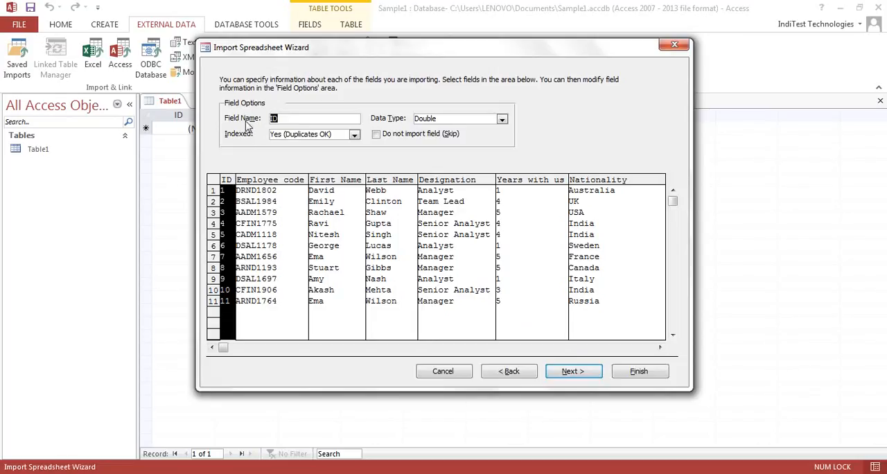
- Rename the ID import field to IDentification, with data type Integer and indexing set to Yes (Duplicates OK)
{"action": "left_click", "coordinate": [283, 121]}
{"action": "type", "text": "entification"}
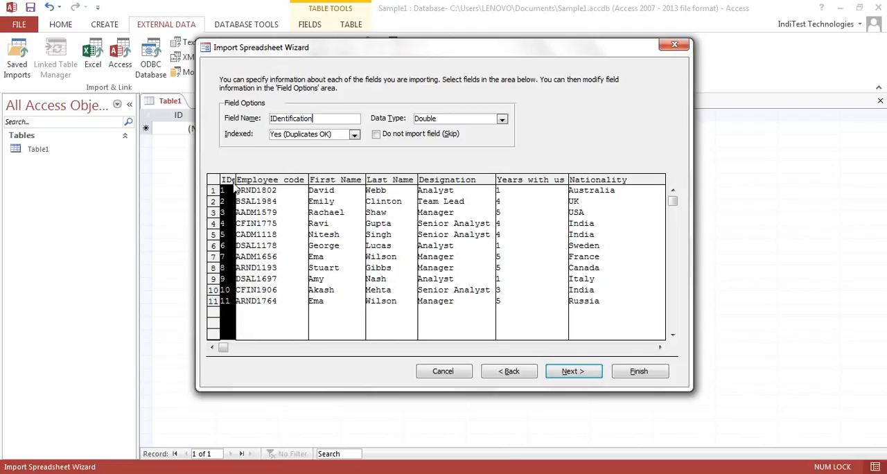
{"action": "left_click", "coordinate": [501, 119]}
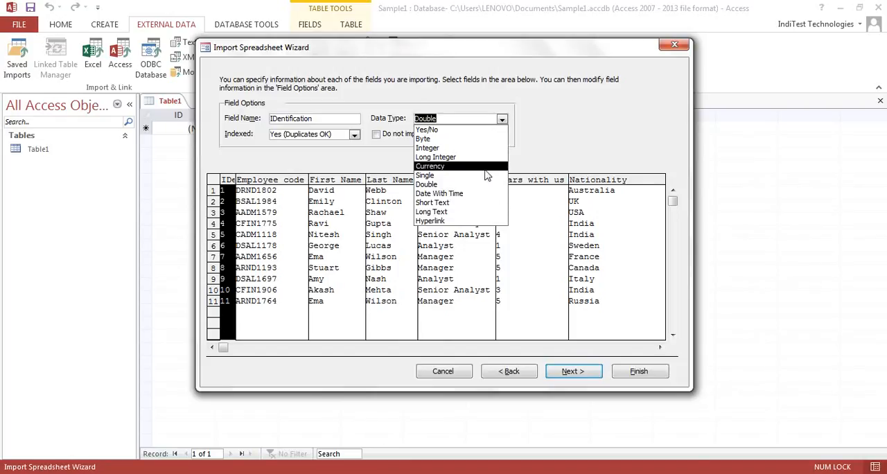
{"action": "left_click", "coordinate": [484, 148]}
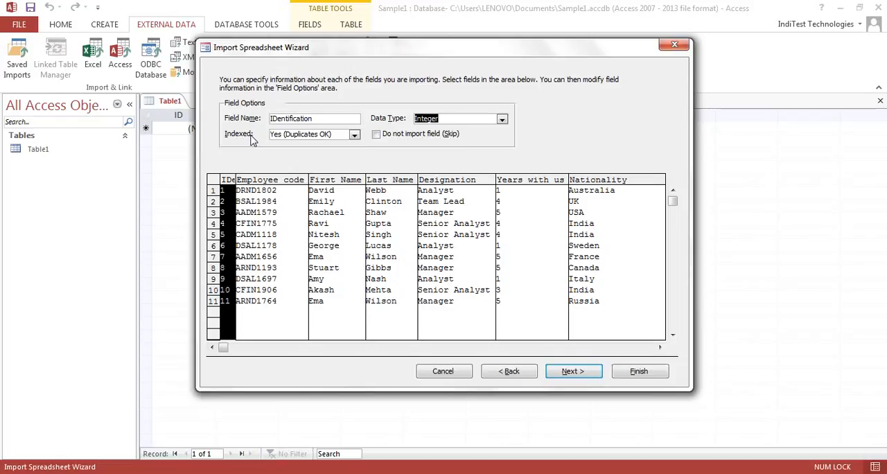
{"action": "left_click", "coordinate": [354, 135]}
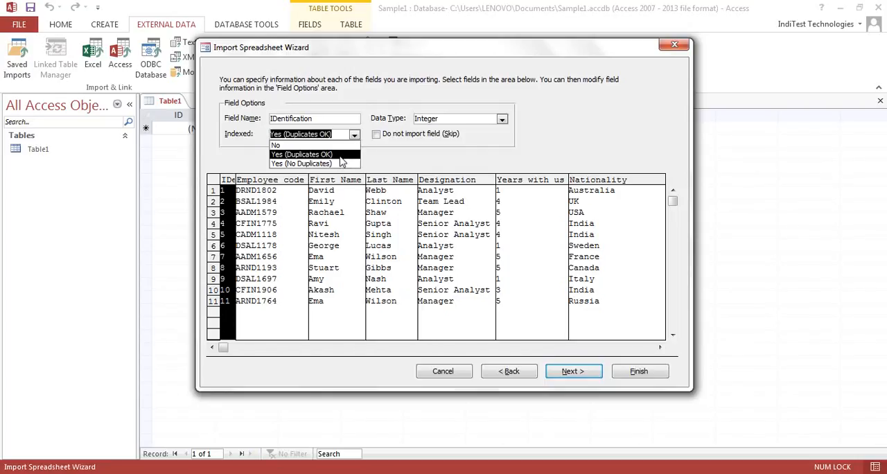
{"action": "left_click", "coordinate": [341, 157]}
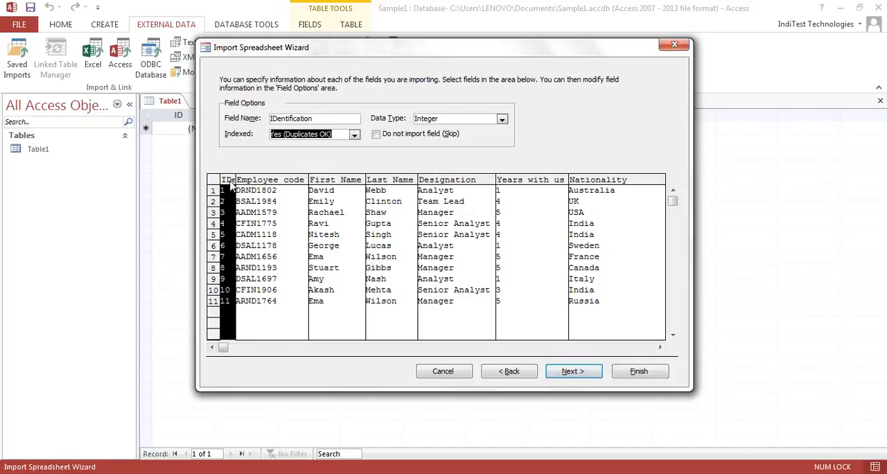
- Review the import options of each remaining field, from Employee code through Nationality
{"action": "left_click", "coordinate": [270, 182]}
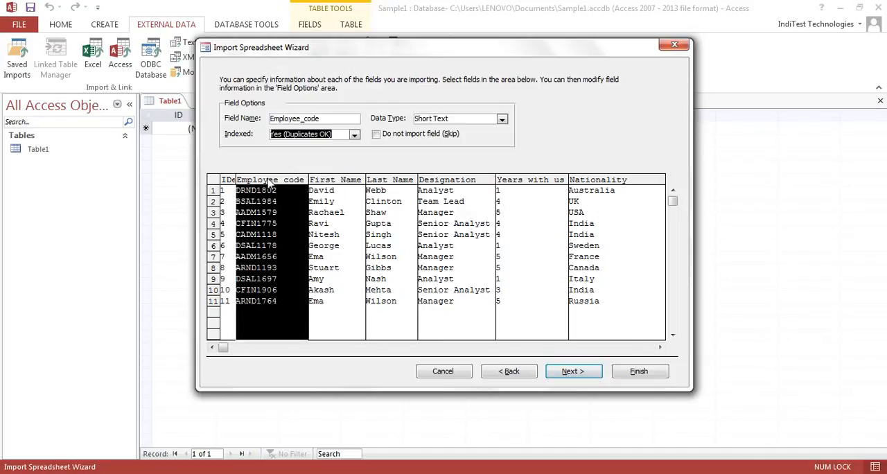
{"action": "left_click", "coordinate": [335, 182]}
{"action": "left_click", "coordinate": [391, 181]}
{"action": "left_click", "coordinate": [452, 181]}
{"action": "left_click", "coordinate": [542, 181]}
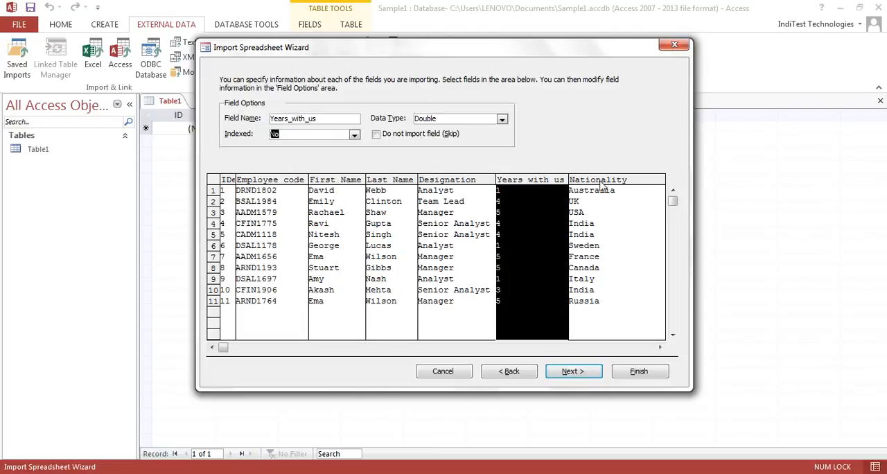
{"action": "left_click", "coordinate": [601, 182]}
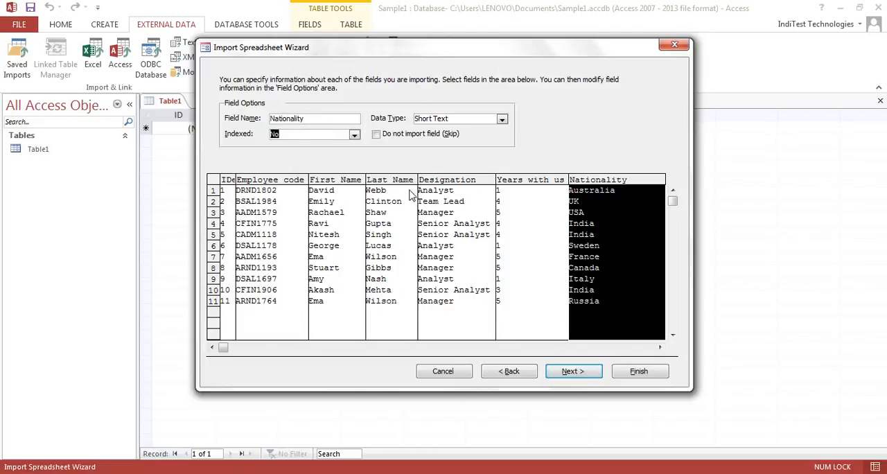
- Finish the import into a table named Excel_Sample with no primary key, without saving the import steps
{"action": "left_click", "coordinate": [572, 372]}
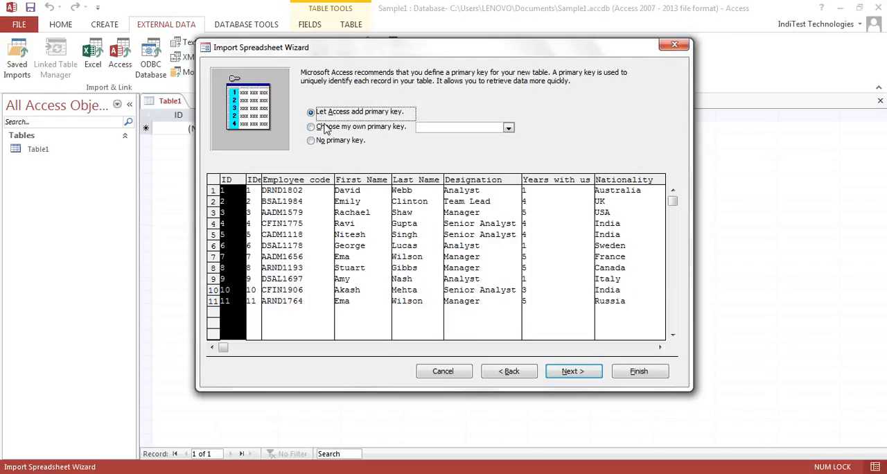
{"action": "left_click", "coordinate": [312, 142]}
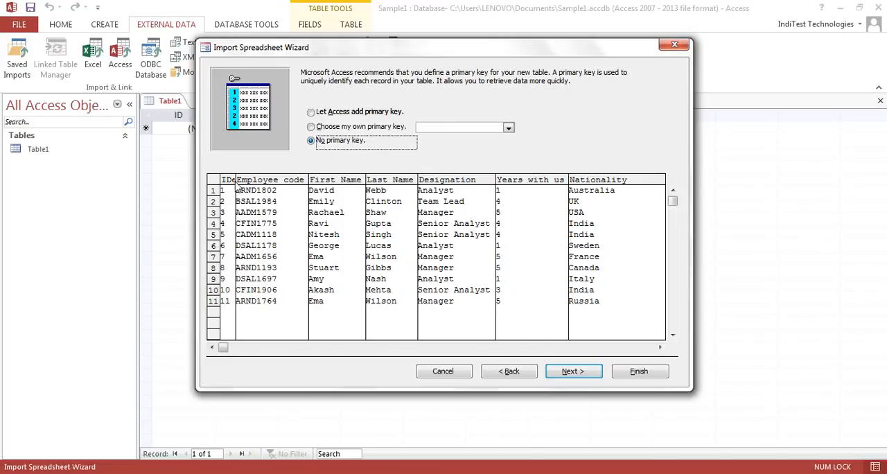
{"action": "left_click", "coordinate": [571, 370]}
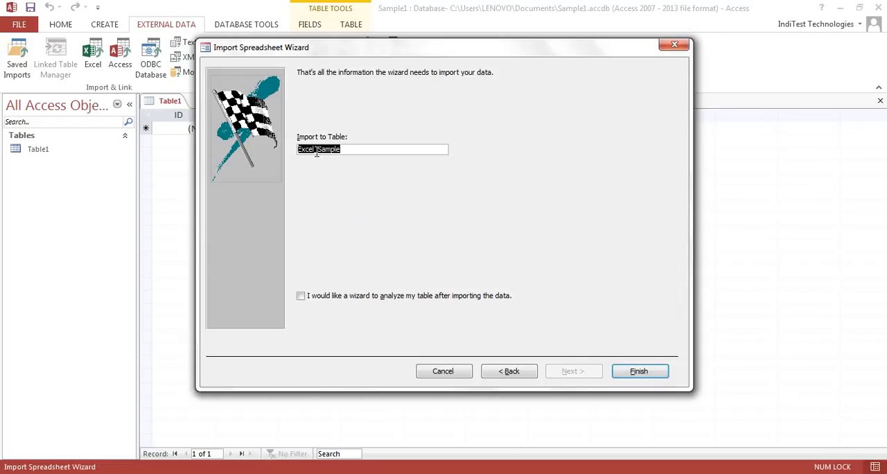
{"action": "left_click", "coordinate": [344, 151]}
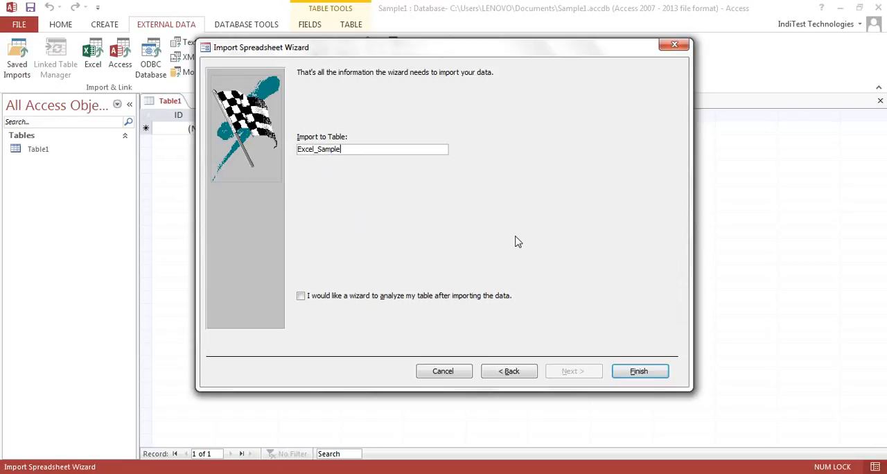
{"action": "left_click", "coordinate": [637, 374]}
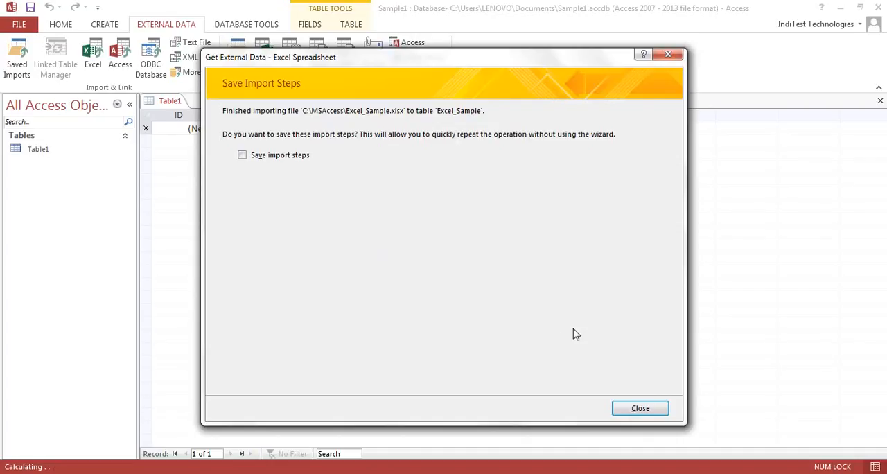
{"action": "left_click", "coordinate": [640, 409]}
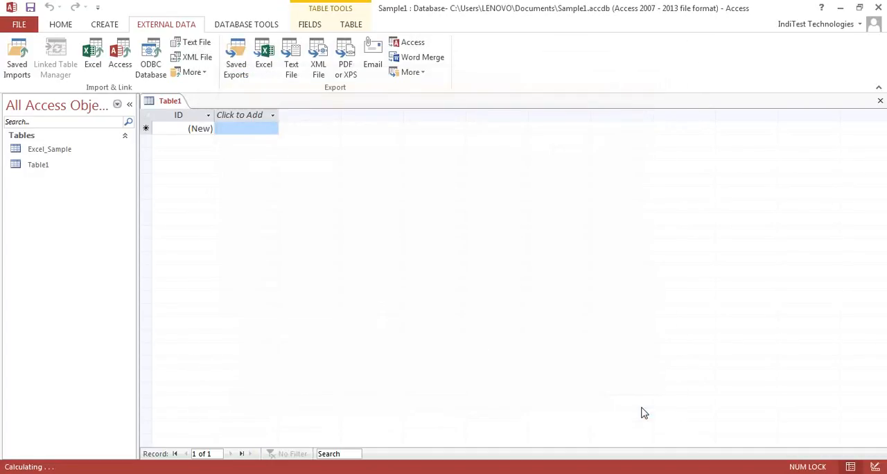
- Open the Excel_Sample table and widen the IDentification and Employee_code columns to fit their headings
{"action": "double_click", "coordinate": [49, 152]}
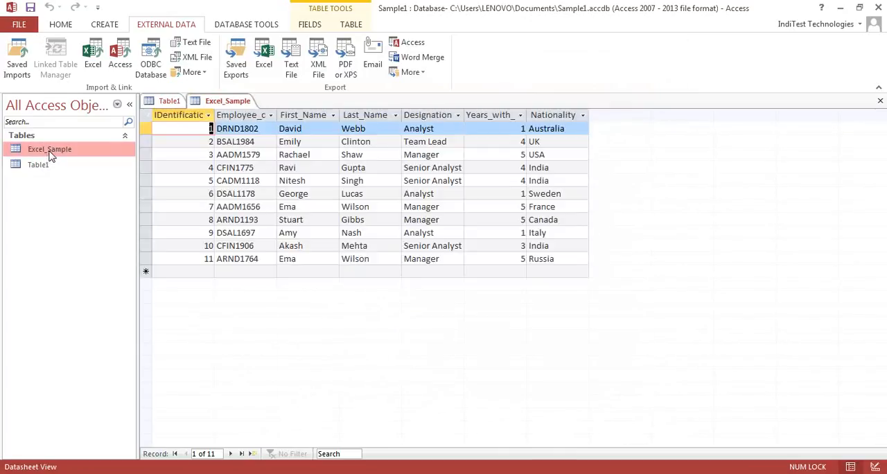
{"action": "left_click_drag", "start_coordinate": [214, 116], "coordinate": [238, 116]}
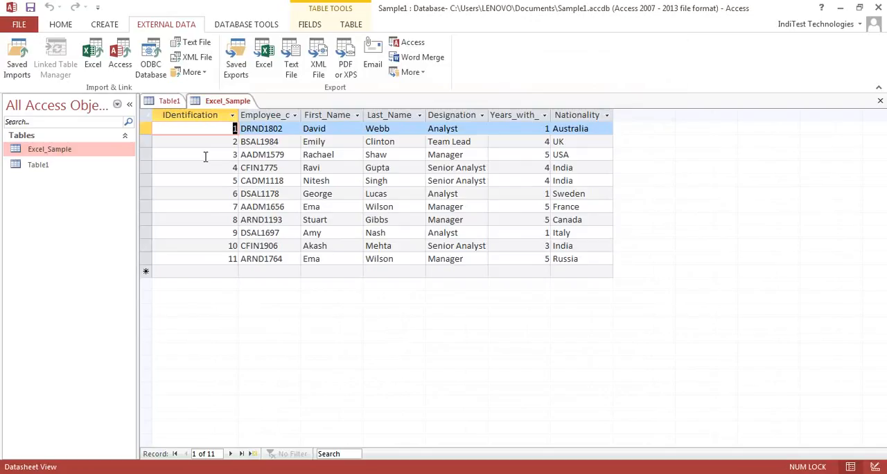
{"action": "left_click", "coordinate": [189, 114]}
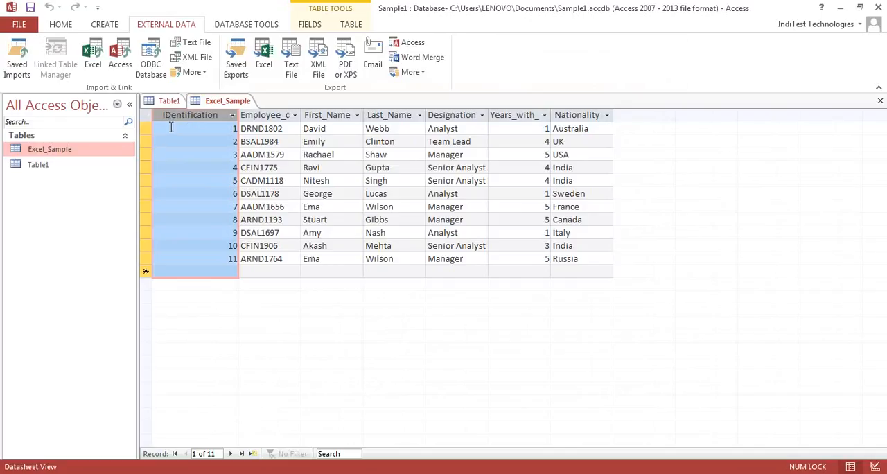
{"action": "left_click_drag", "start_coordinate": [201, 120], "coordinate": [313, 115]}
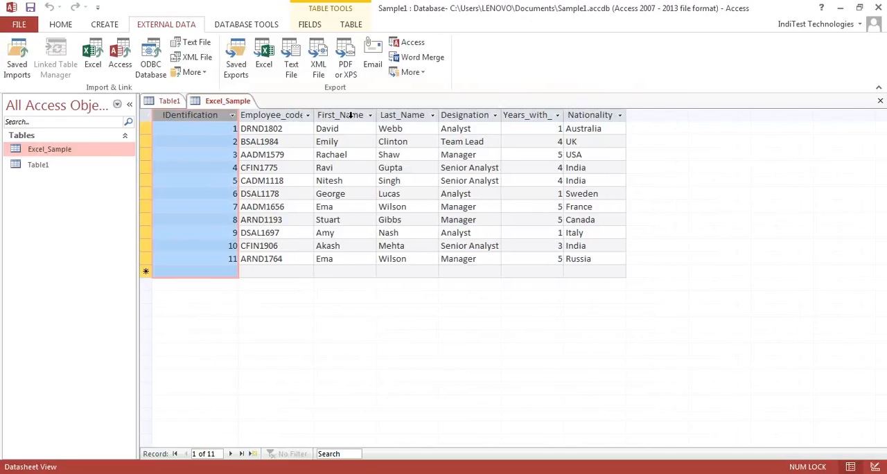